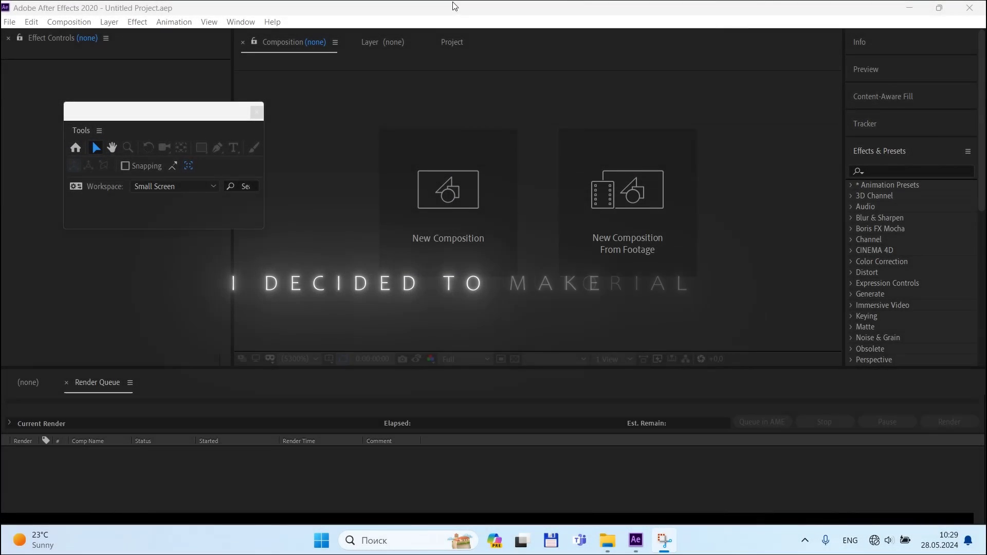
- Create a new 2160×2160, 60 fps composition with resolution set to Full
left_click(454, 226)
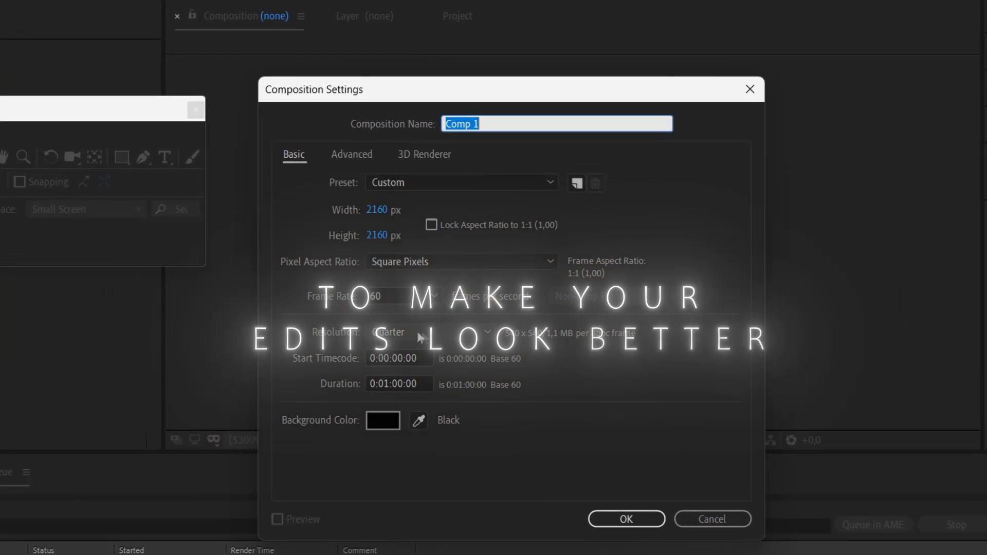
left_click(474, 337)
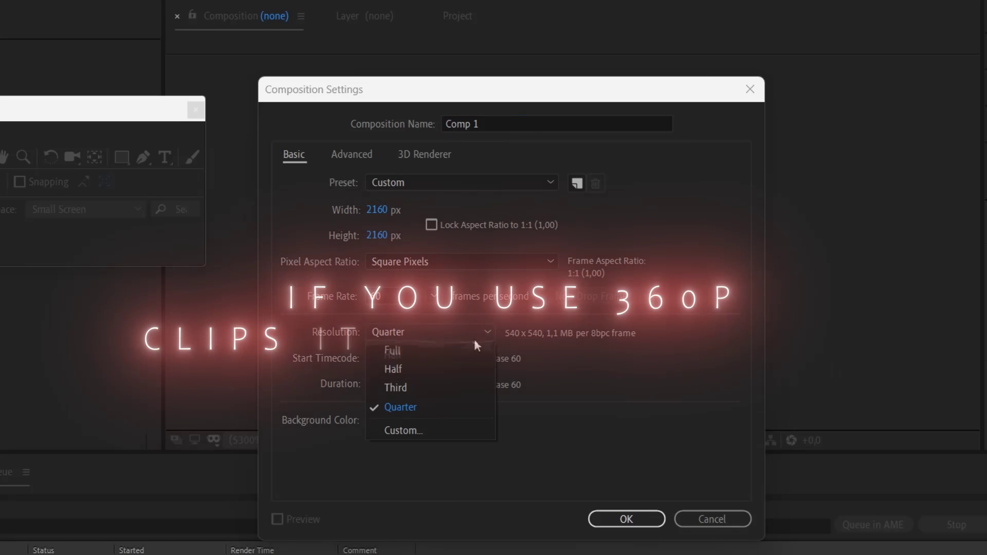
key("Escape")
key("Up")
key("Up")
key("Up")
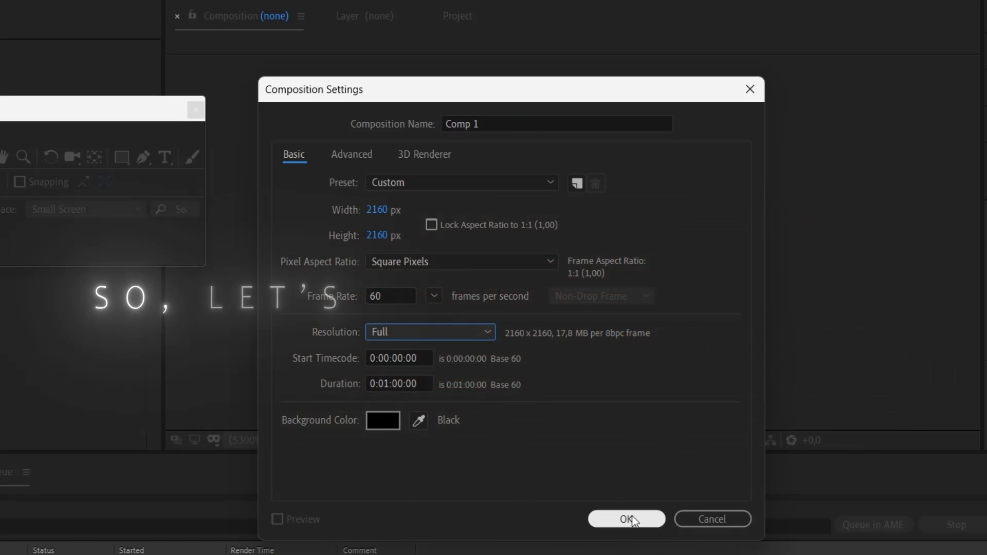
left_click(634, 531)
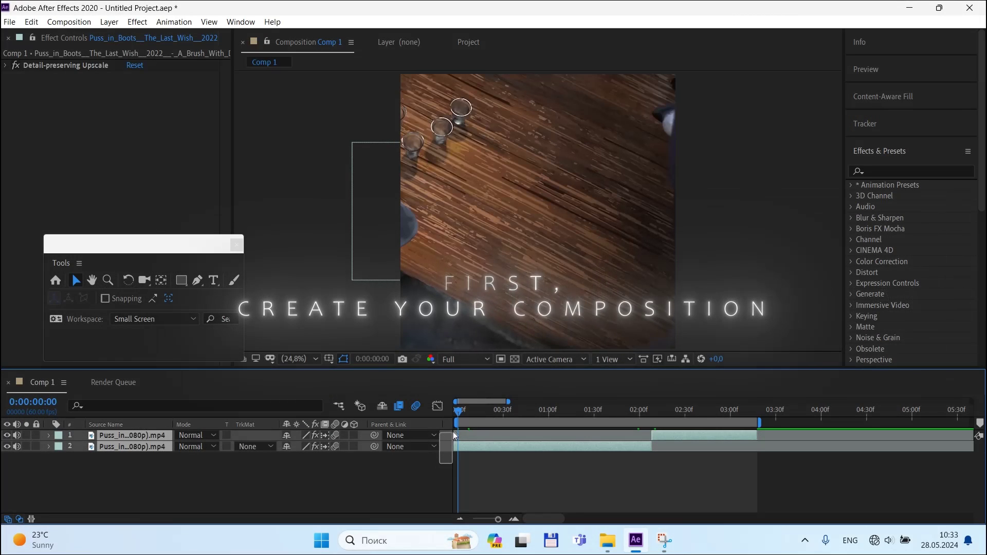
- Pre-compose the two selected clip layers into Pre-comp 1
right_click(473, 437)
left_click(530, 368)
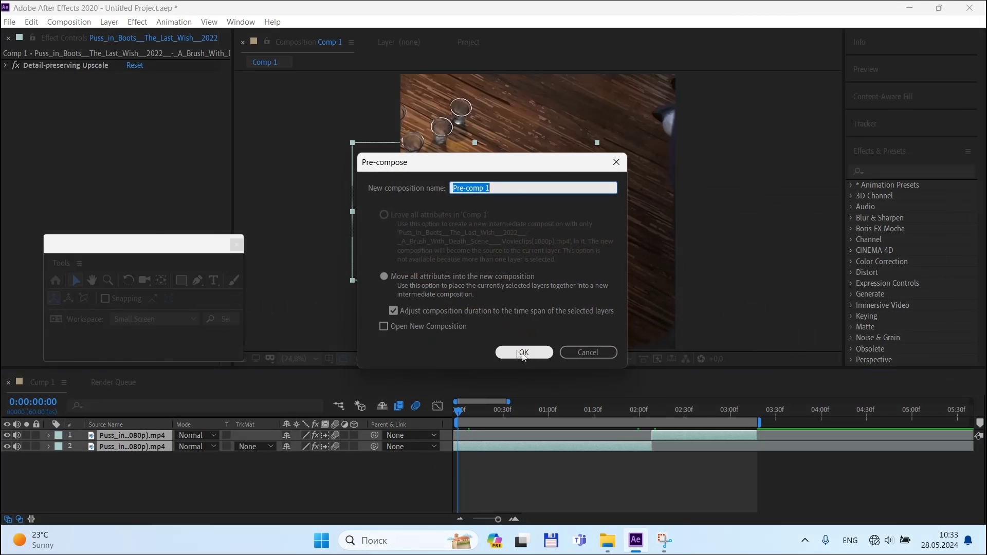
left_click(506, 352)
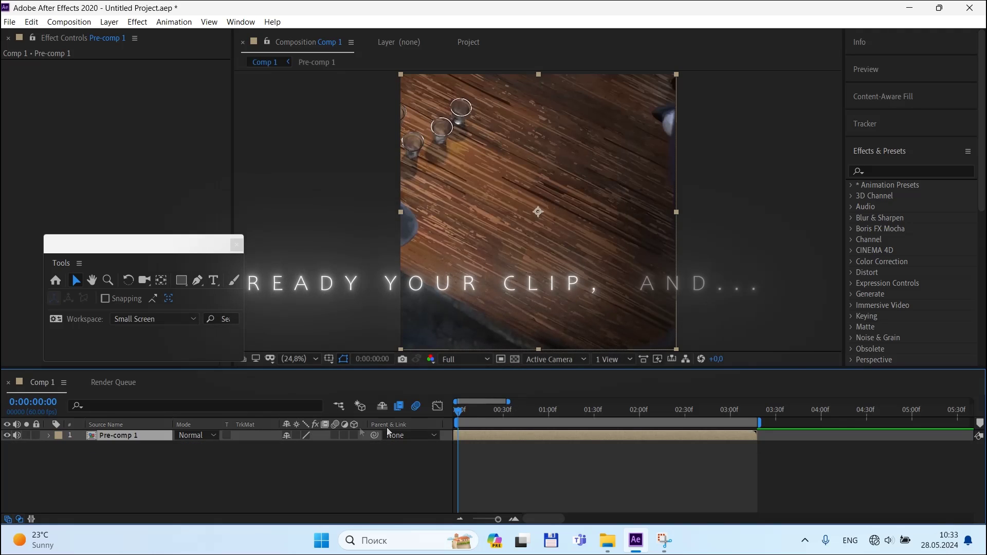
- Play back the composition preview and scrub the playhead to 0:00:02:11
left_click(453, 473)
left_click(468, 409)
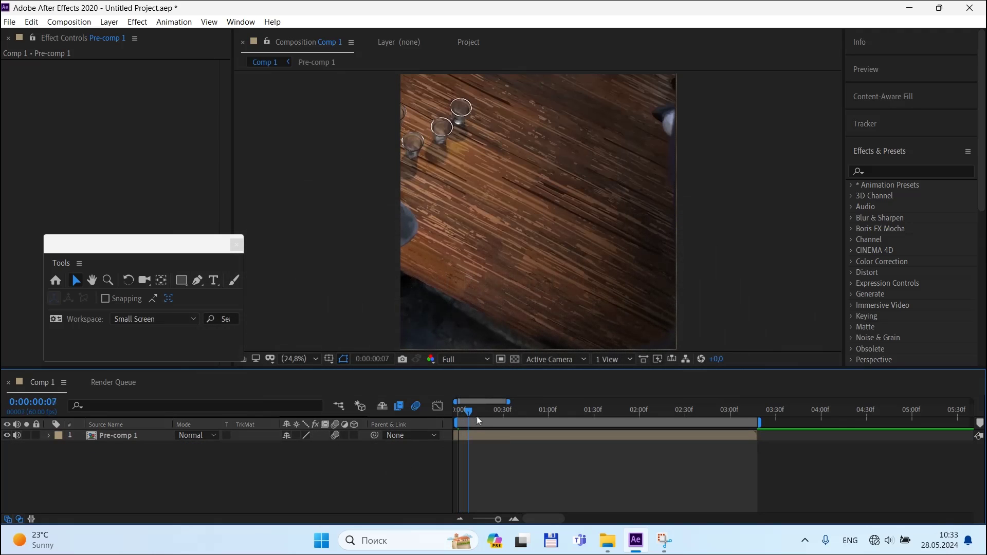
key("space")
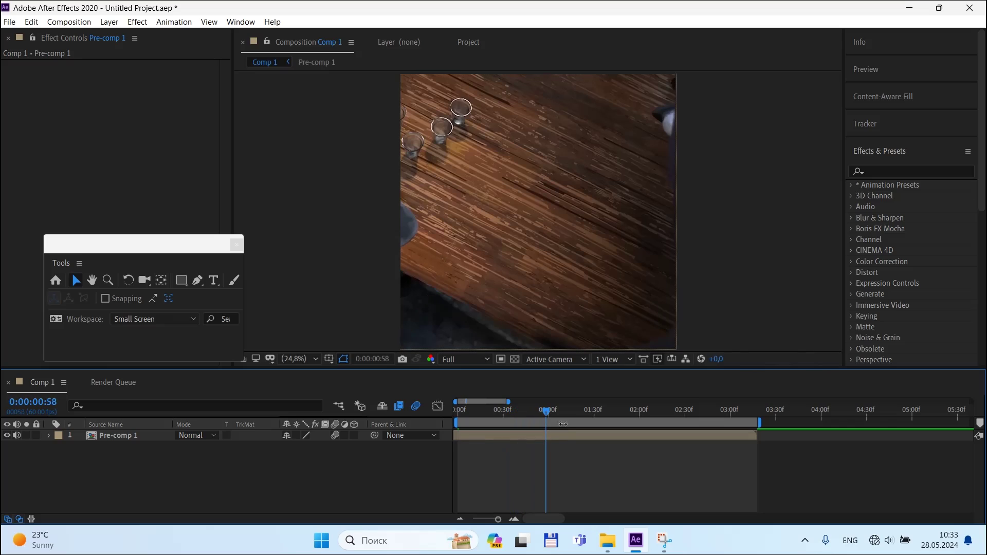
left_click_drag(556, 414, 656, 417)
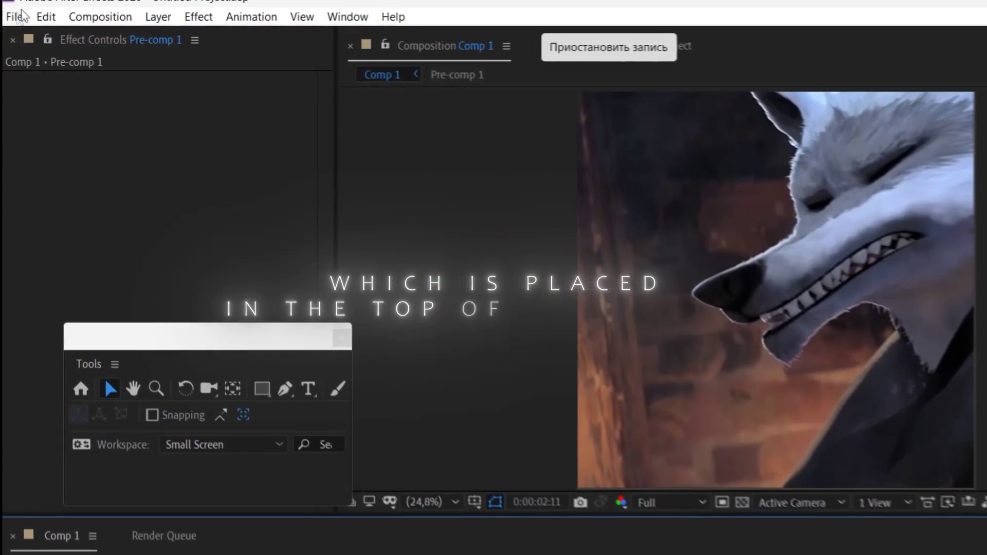
- Add Comp 1 to the render queue with Voukoder as the output format
left_click(21, 15)
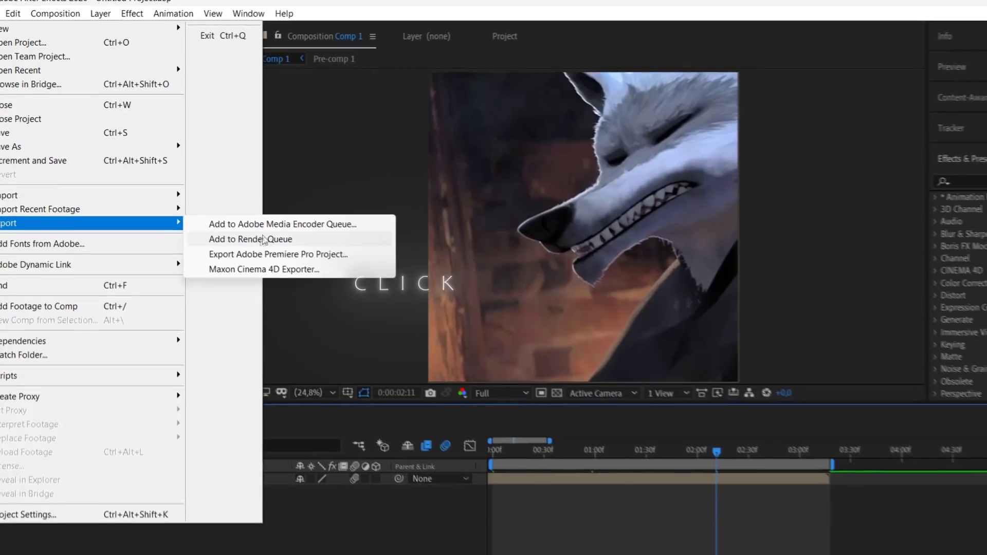
left_click(329, 306)
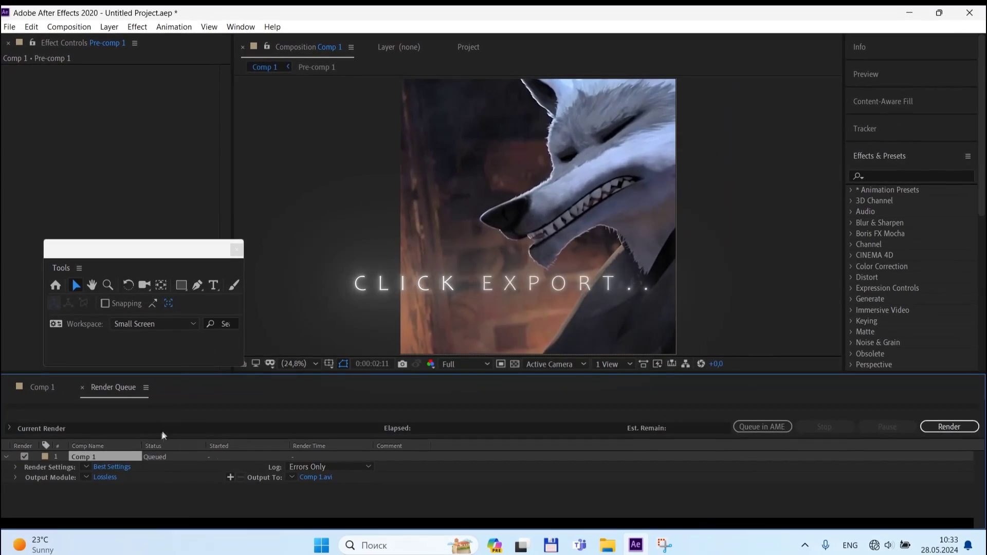
left_click(104, 477)
left_click(454, 114)
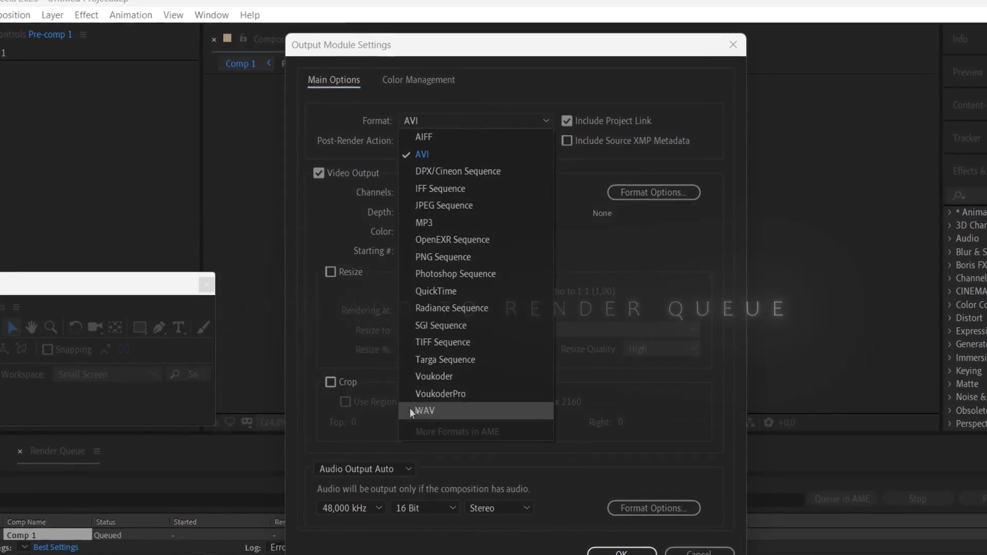
left_click(431, 386)
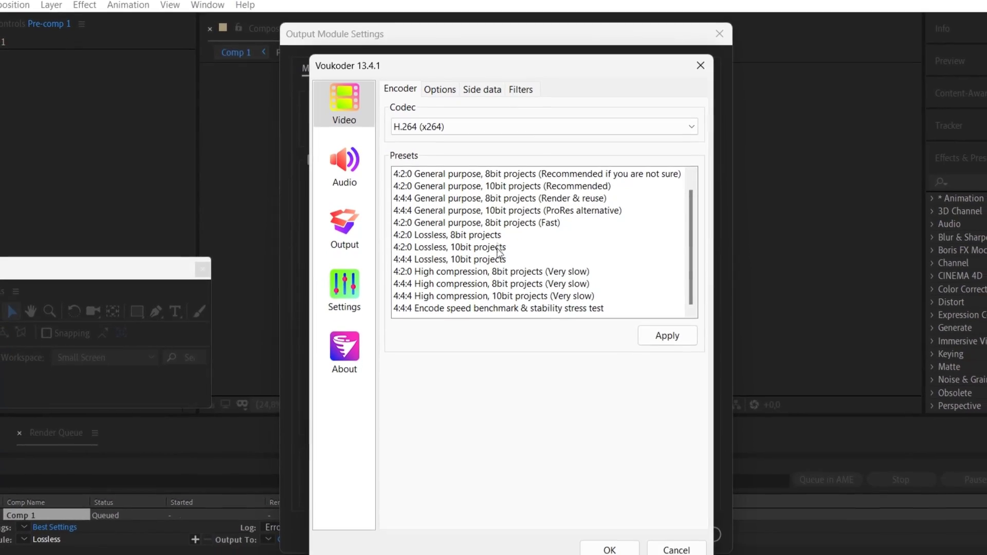
- Apply Voukoder's 4:2:0 Lossless, 8bit preset and confirm the output module settings
left_click(483, 235)
left_click(671, 336)
left_click(604, 323)
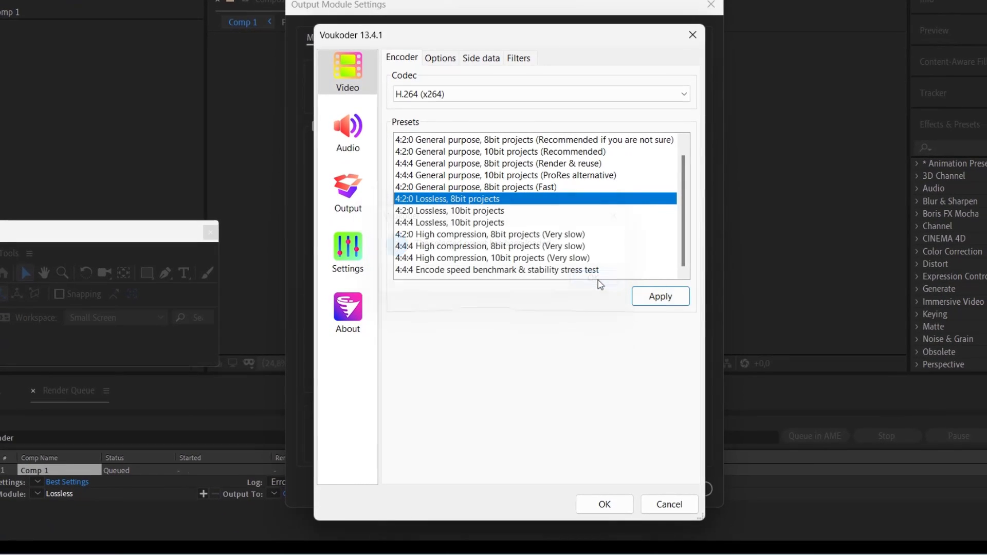
left_click(597, 502)
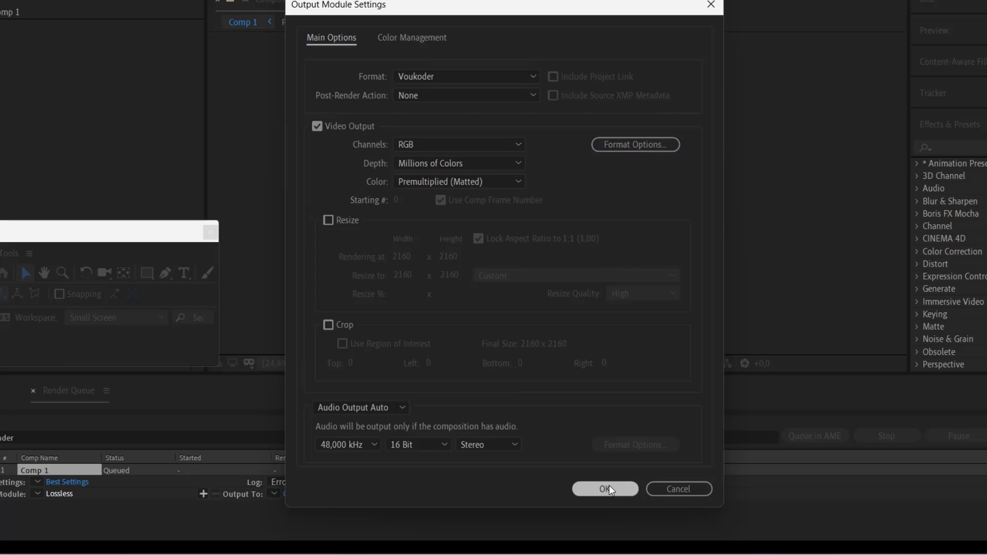
left_click(609, 485)
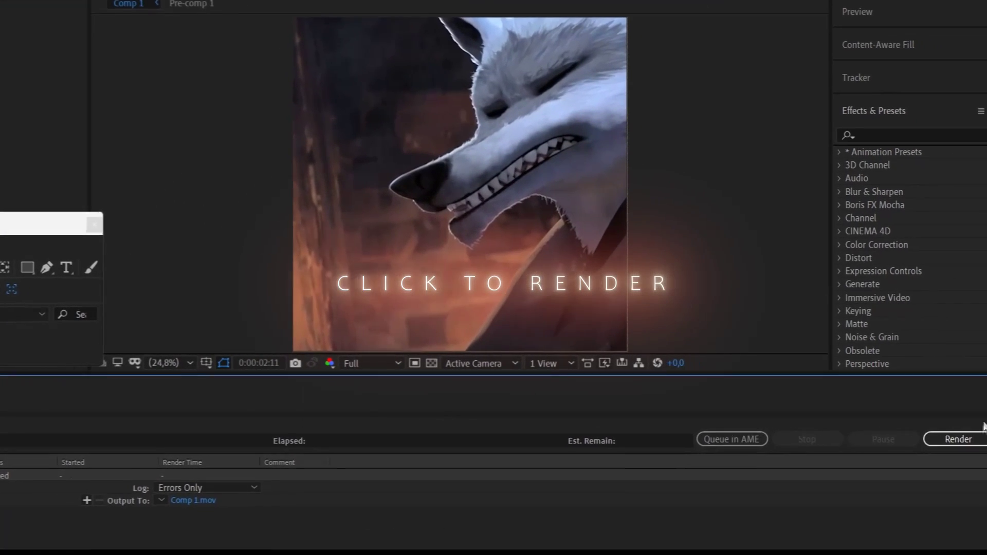
- Render the queued composition, then turn on Enhancement with Manual parameters
left_click(957, 439)
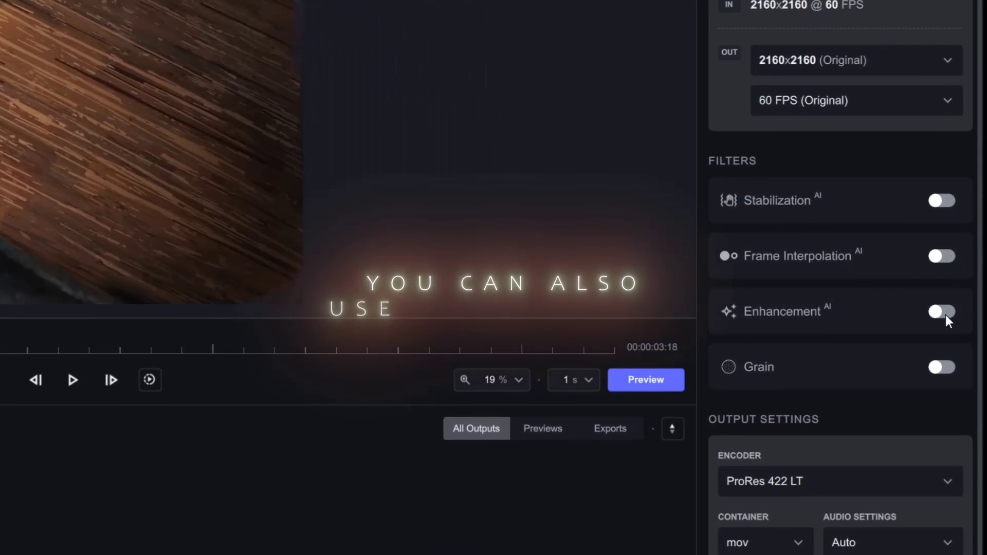
left_click(945, 315)
scroll(819, 327, "down", 4)
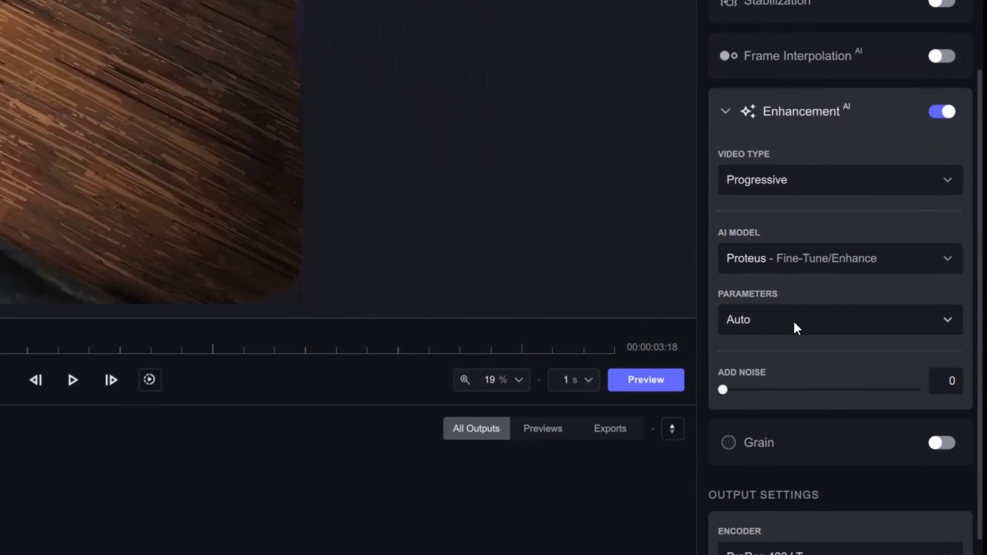
left_click(793, 319)
left_click(785, 415)
- Set Revert Compression 85, Recover Details 95, Sharpen 45, Reduce Noise 27, Anti-Alias/Deblur 50
scroll(788, 409, "down", 1)
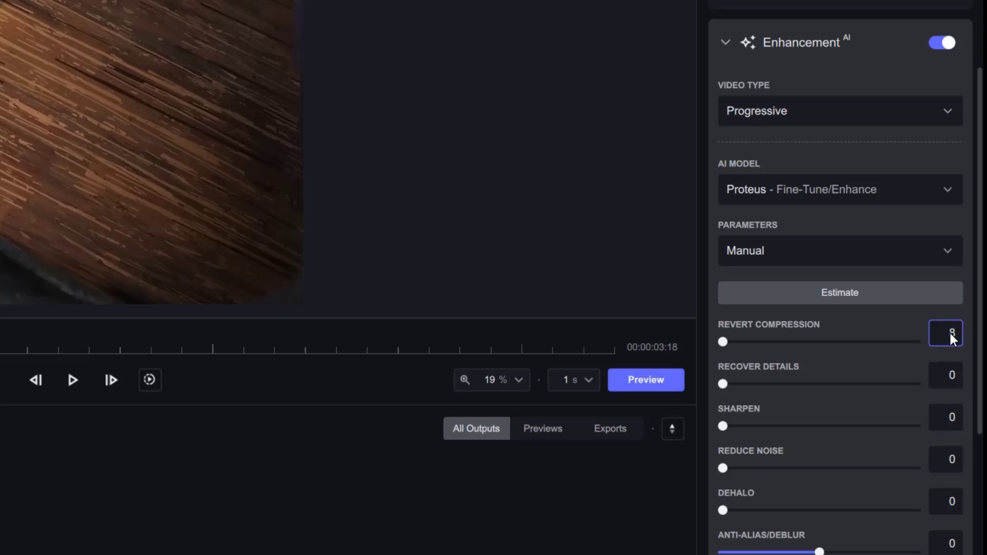
type("5")
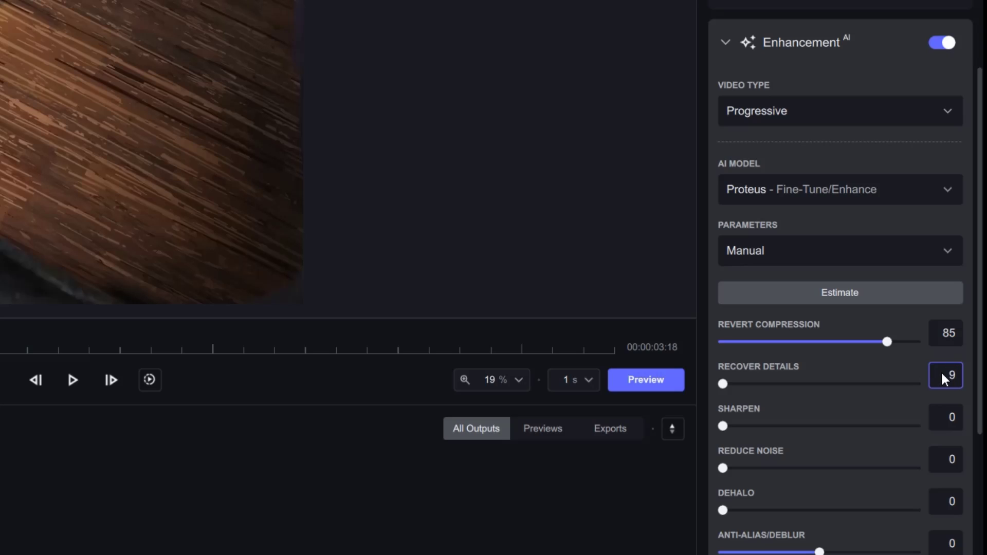
left_click(943, 415)
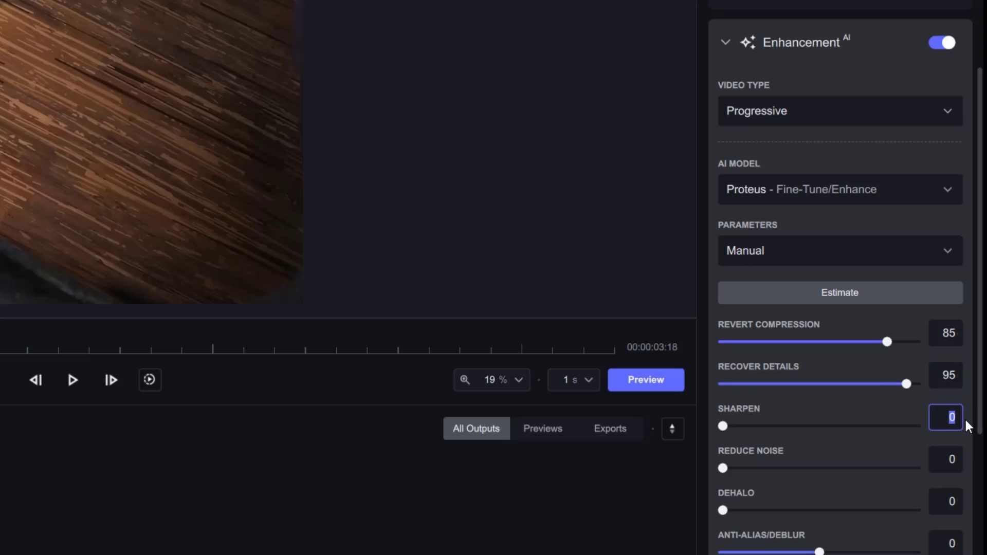
type("45")
left_click(949, 458)
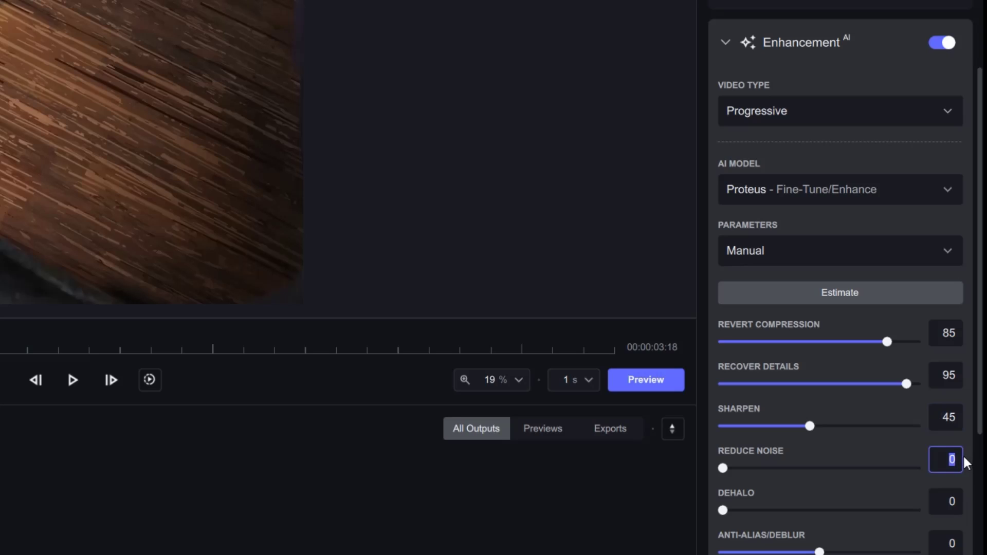
left_click(948, 499)
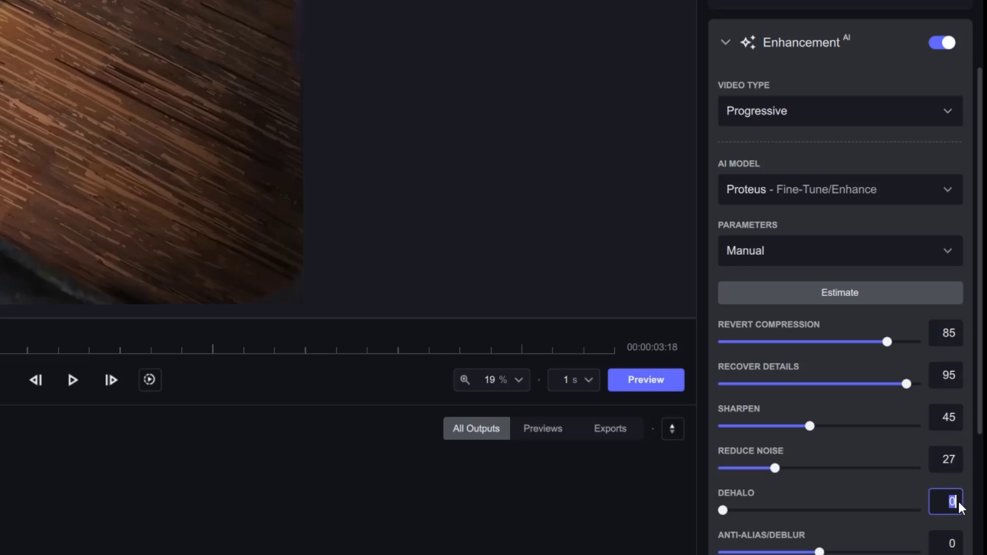
type("0")
- Choose the H264 High (AMD) mp4 encoder and set audio to None
scroll(843, 430, "down", 5)
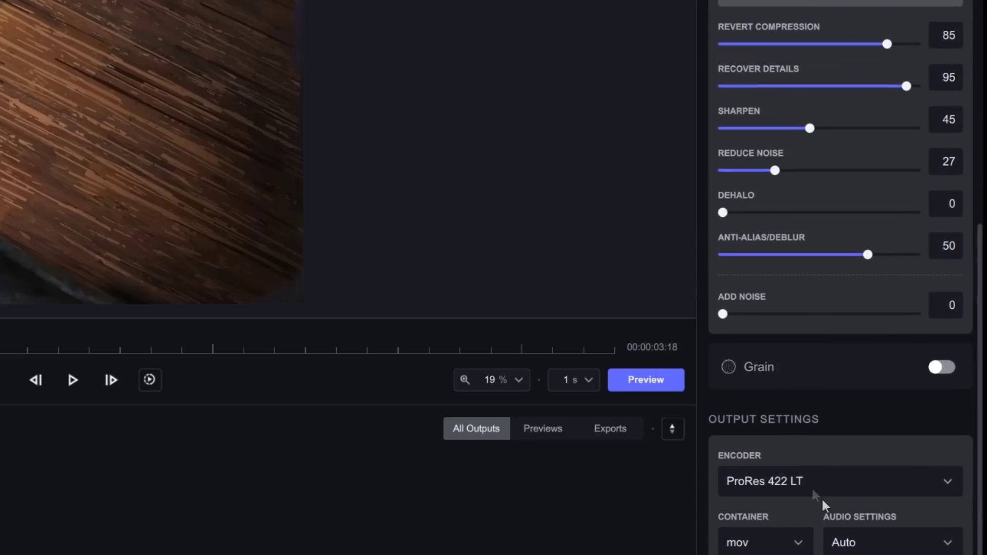
left_click(813, 483)
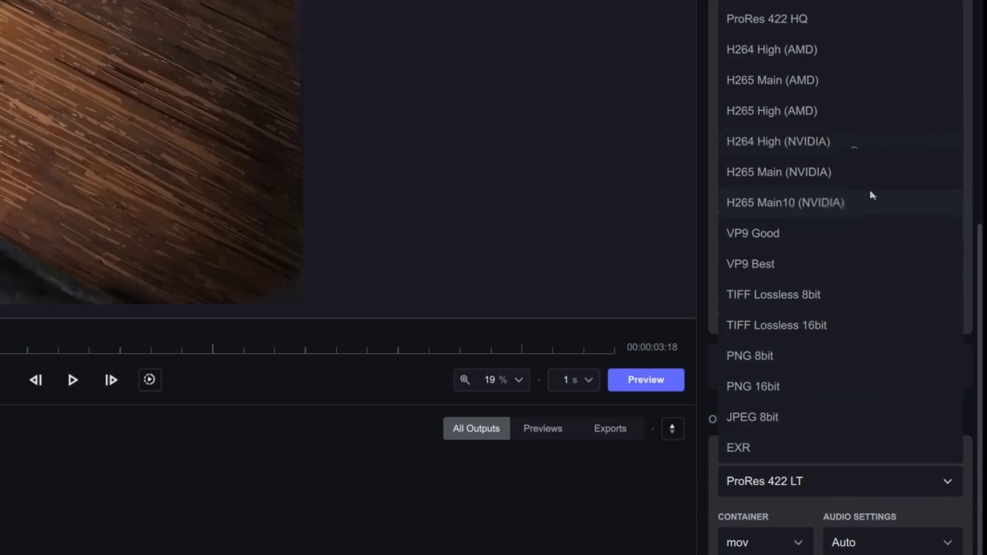
left_click(781, 49)
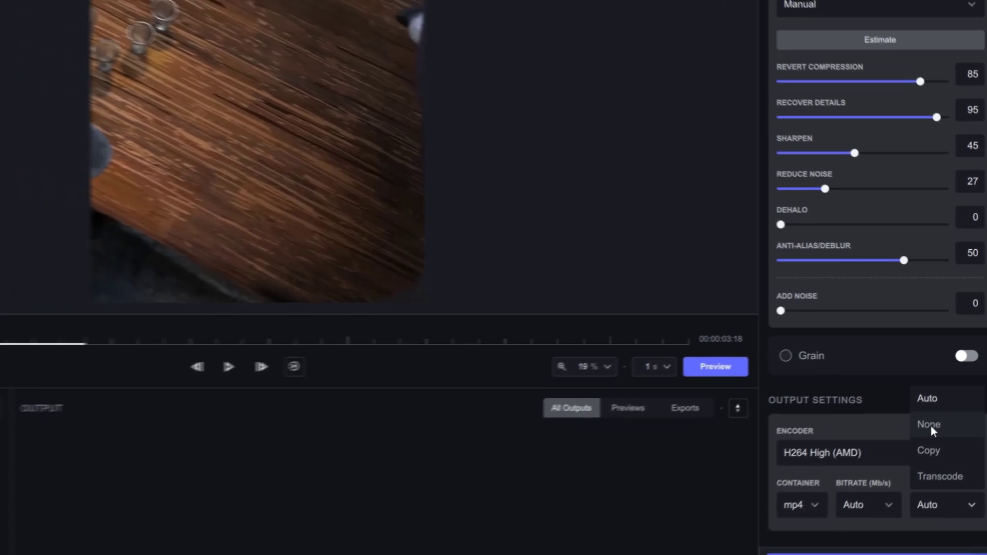
left_click(898, 447)
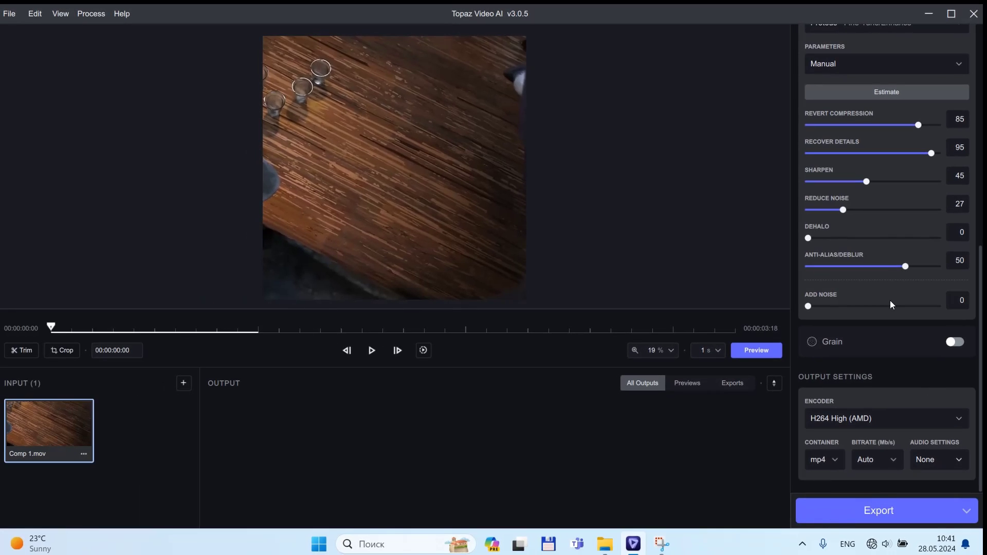
scroll(891, 304, "up", 8)
scroll(880, 232, "down", 1)
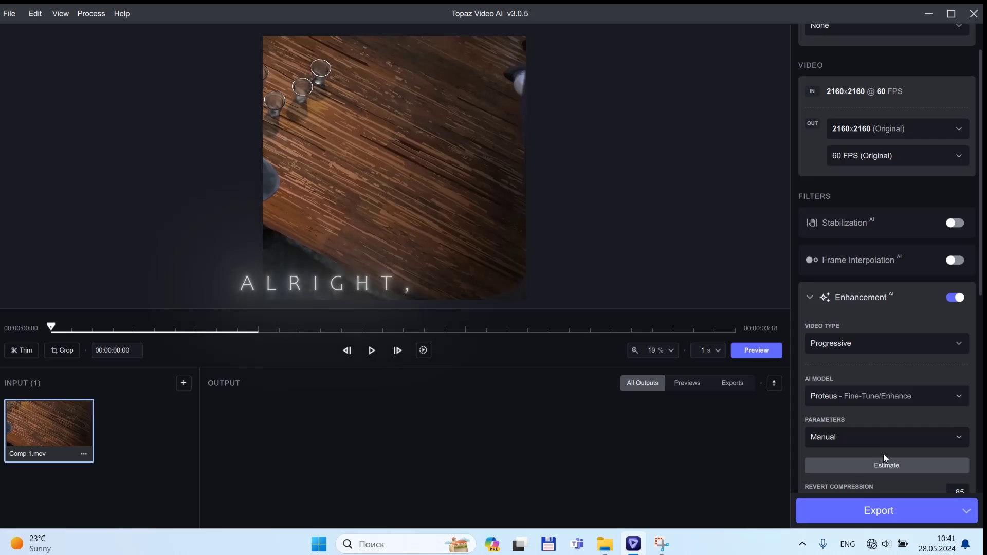
- Start exporting the Proteus-enhanced clip
left_click(878, 510)
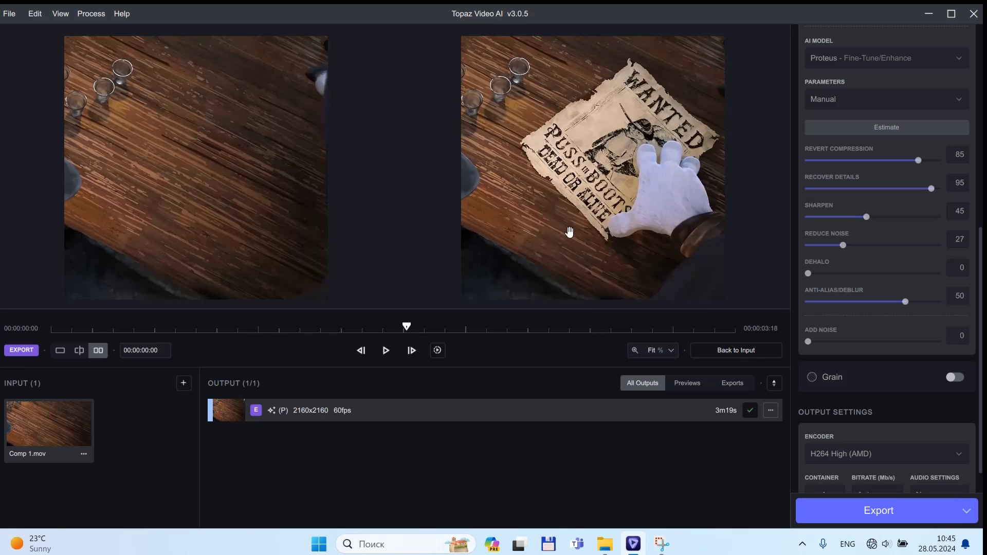
scroll(569, 233, "up", 3)
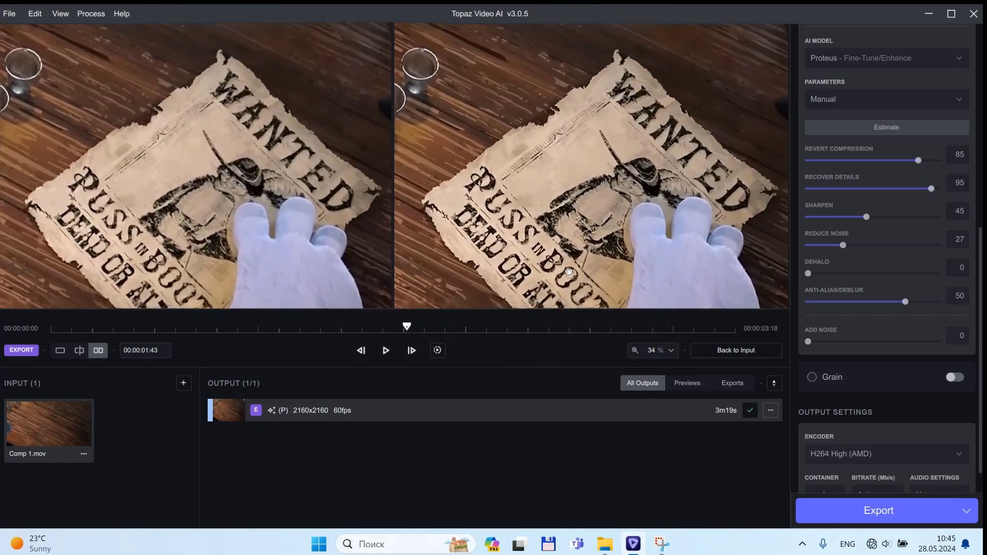
scroll(569, 271, "down", 3)
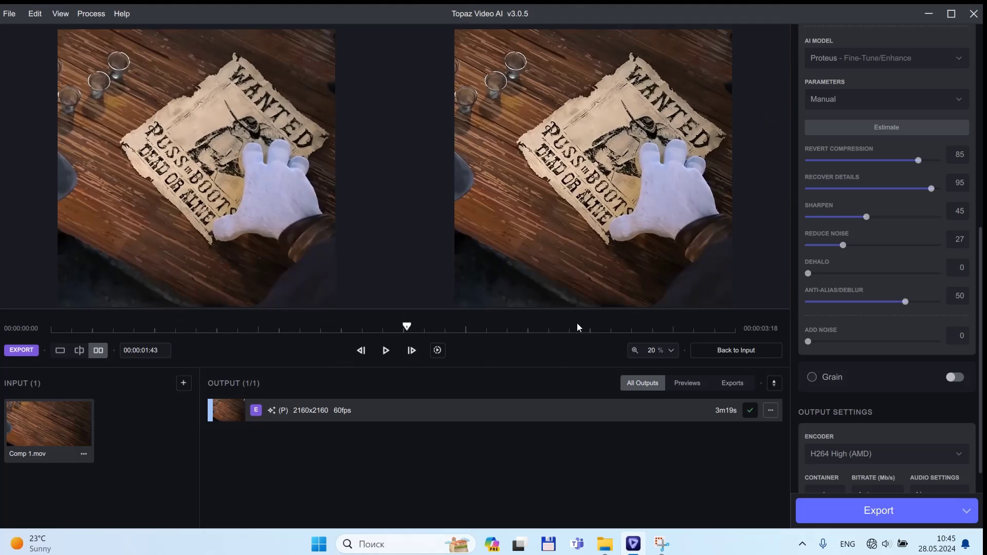
- Jump to the wolf close-up near 00:00:02:33 and zoom onto its face in both previews
left_click(578, 326)
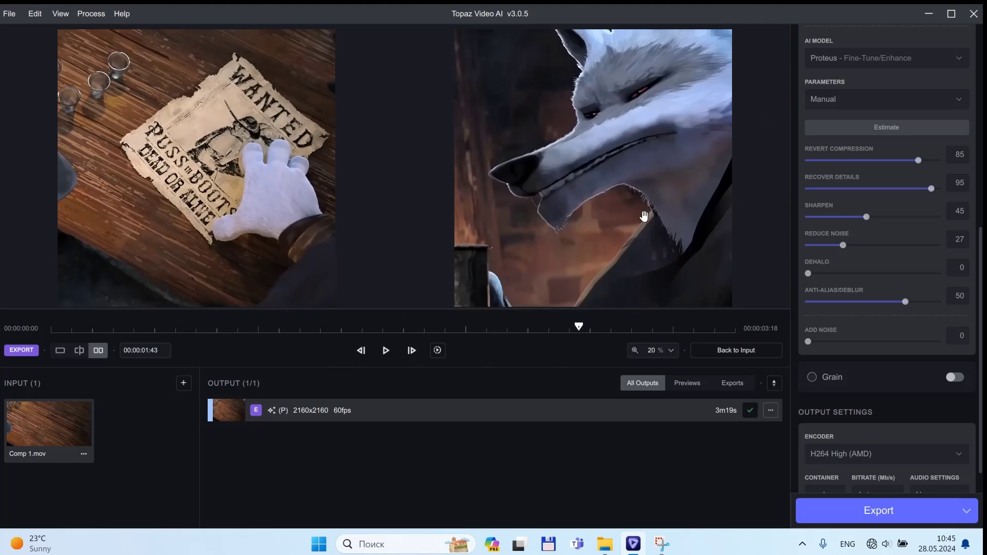
scroll(635, 203, "up", 3)
left_click_drag(600, 244, 599, 177)
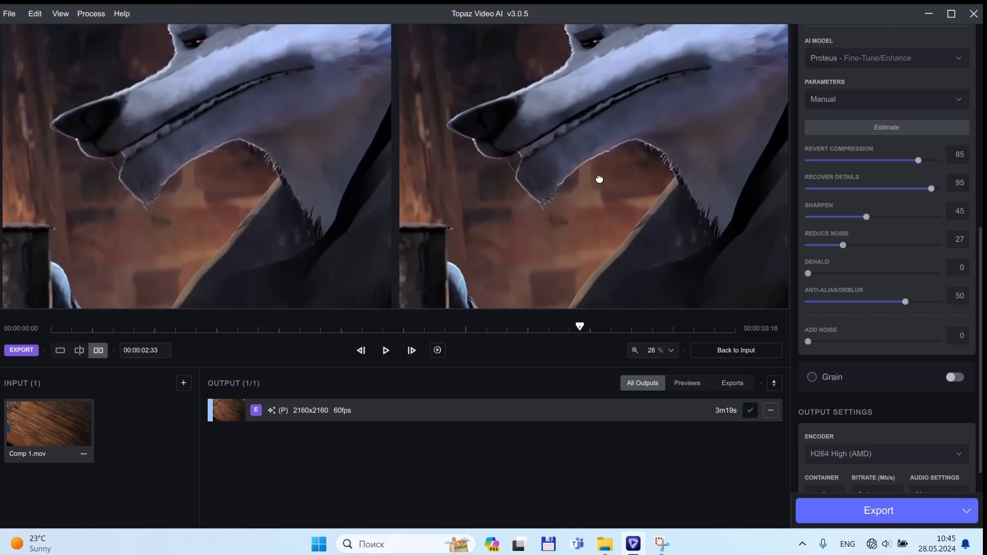
scroll(575, 146, "down", 3)
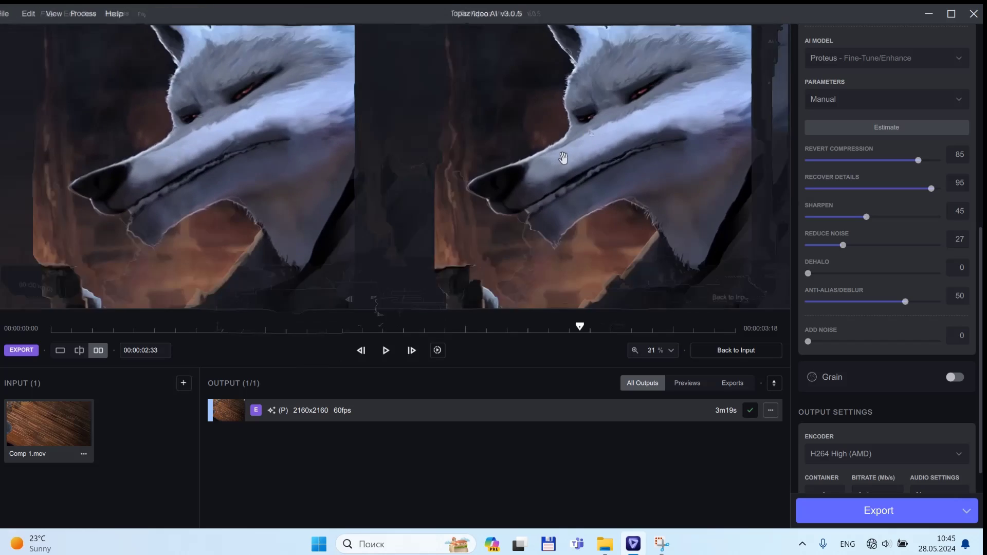
- Switch to split before/after view and sweep the divider across the wolf frame at 00:00:02:53
left_click(79, 351)
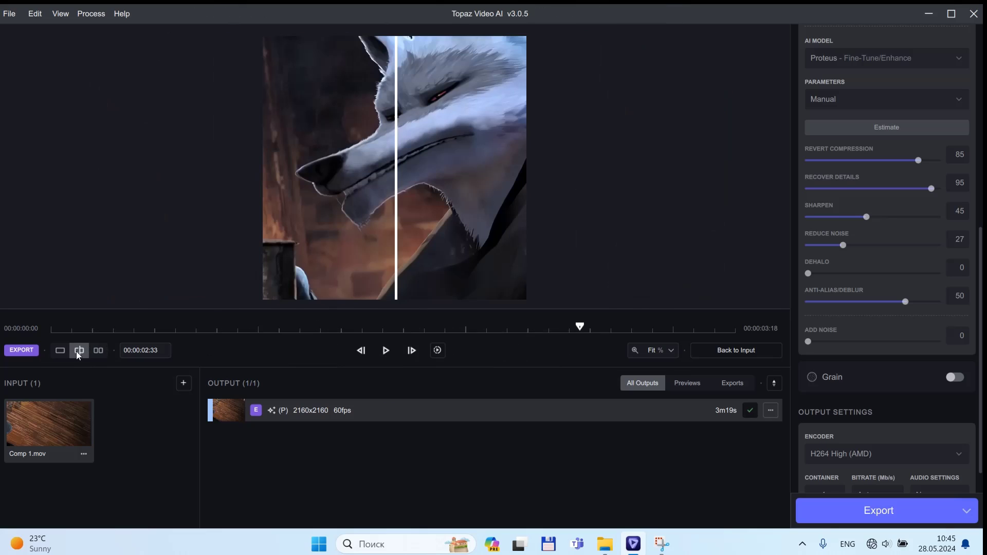
left_click_drag(391, 161, 530, 204)
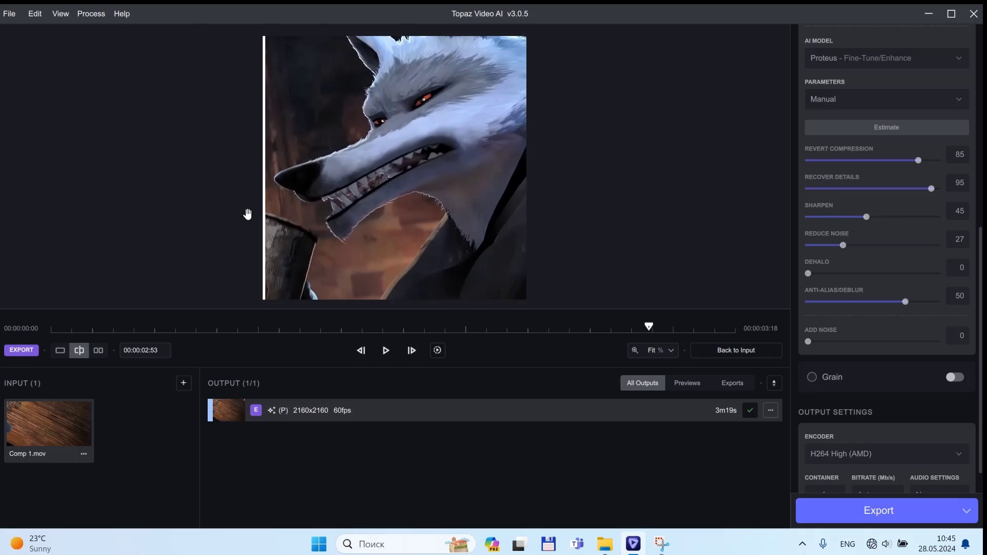
scroll(286, 262, "up", 3)
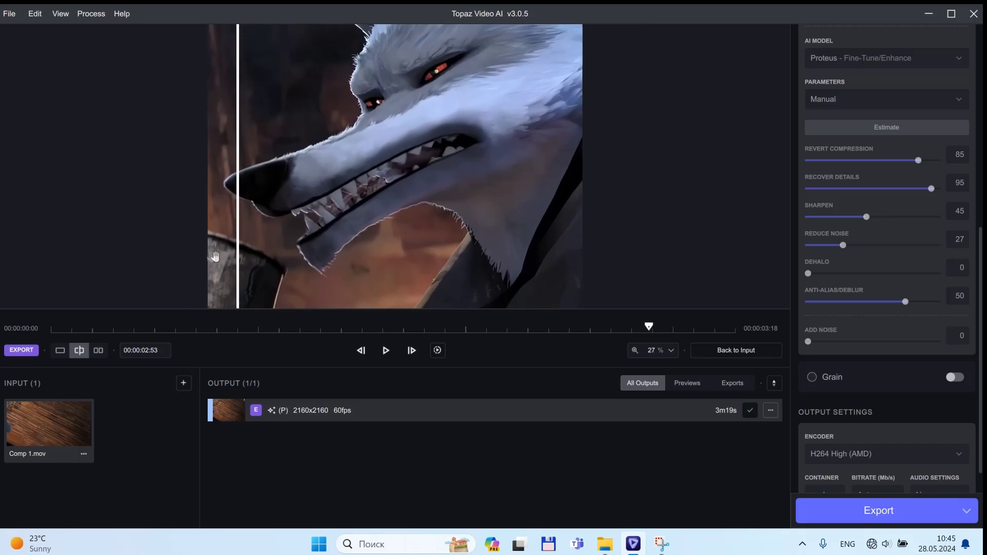
scroll(289, 224, "down", 1)
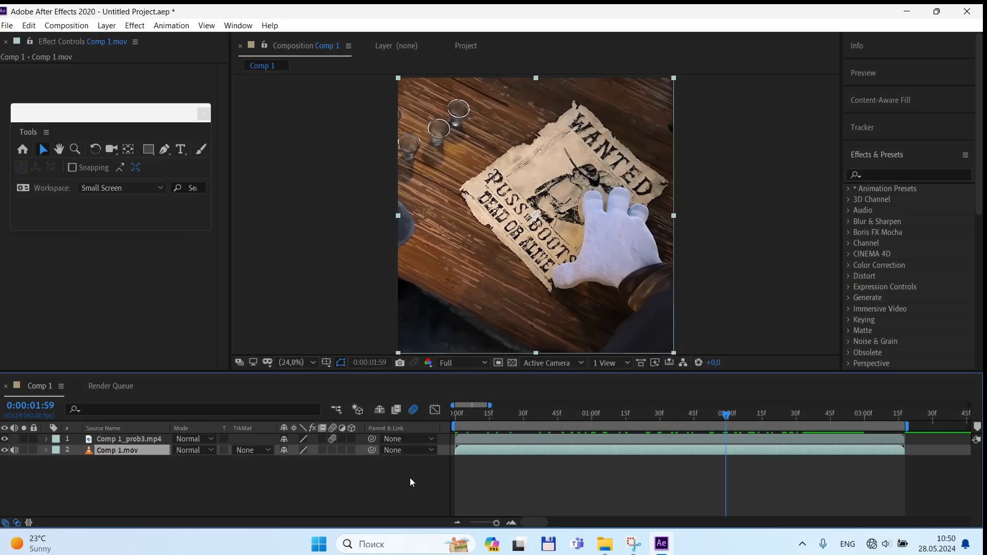
- Pre-compose the Comp 1_prob3.mp4 and Comp 1.mov layers into Pre-comp 1, then begin a new adjustment layer
left_click_drag(409, 477, 489, 434)
right_click(493, 451)
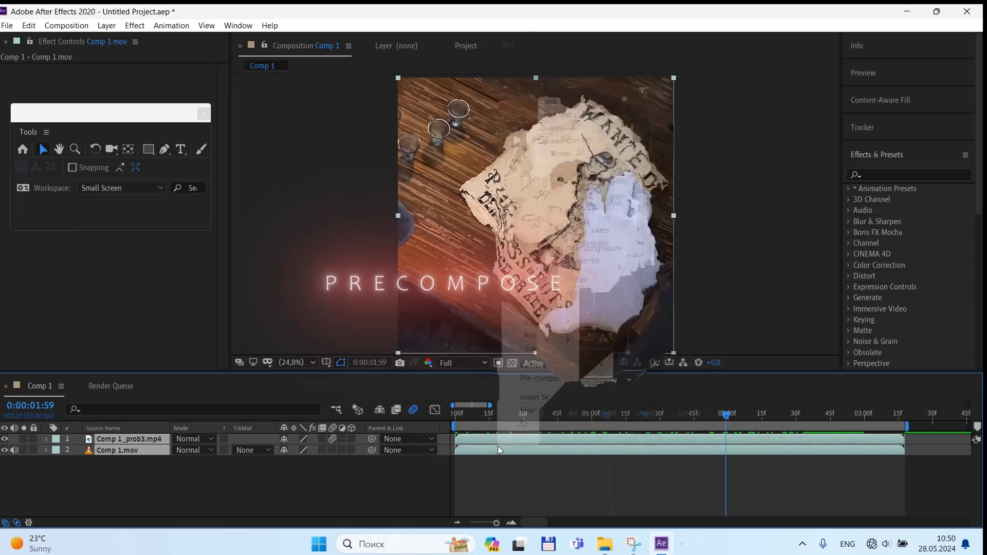
left_click(565, 378)
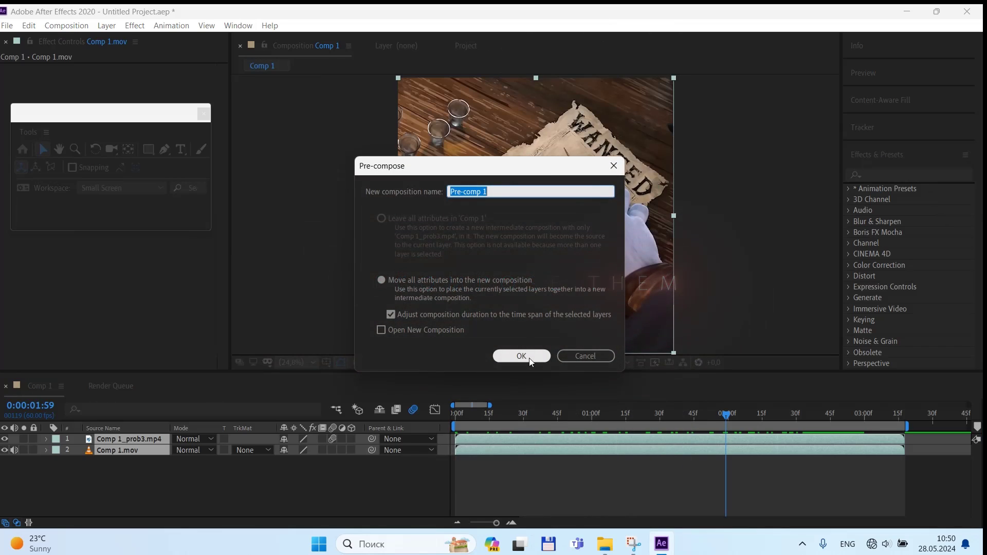
left_click(520, 354)
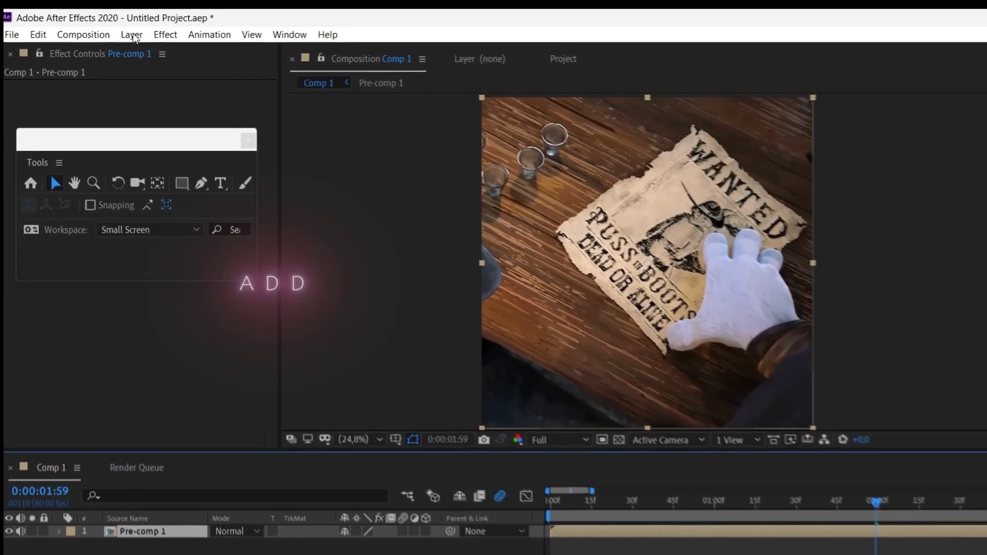
left_click(133, 26)
- Add an adjustment layer and apply the LoneWolf CC preset (searched as 'lon'), dismissing the missing-effect warning
mouse_move(128, 28)
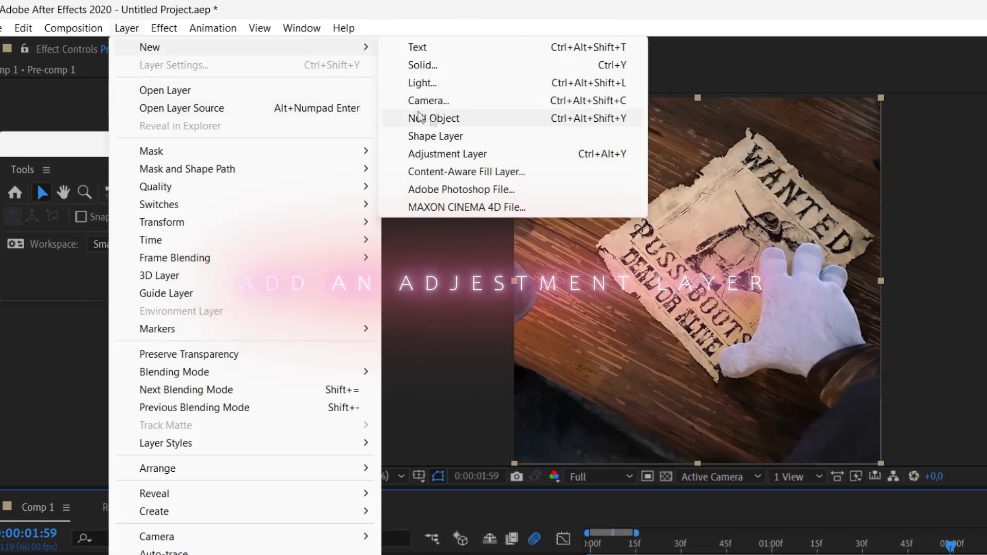
left_click(447, 154)
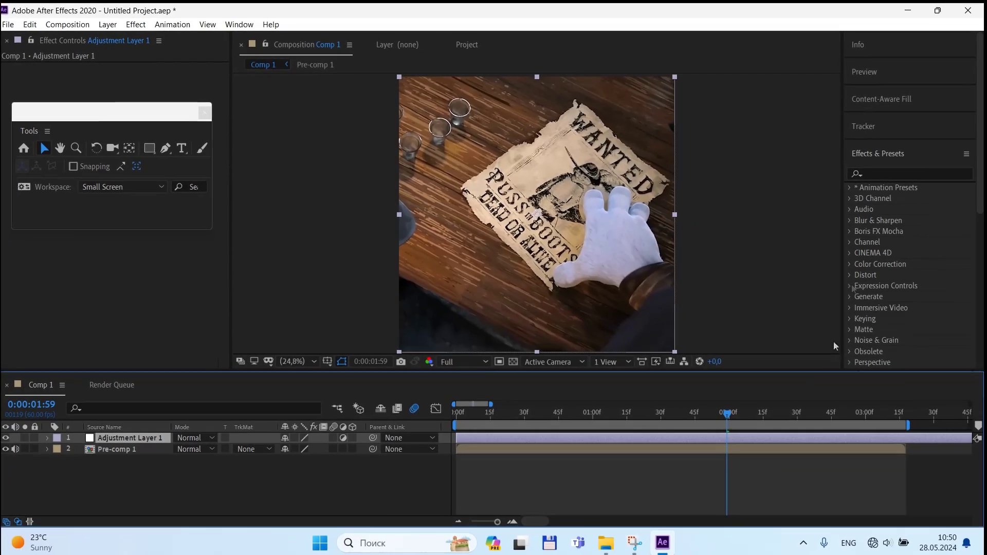
left_click(880, 173)
type("lon")
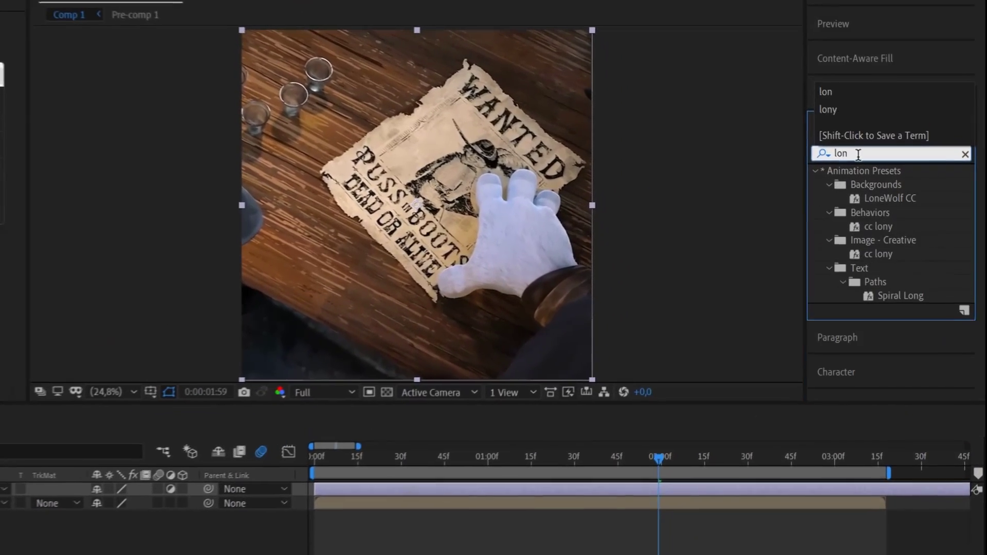
left_click_drag(905, 195, 751, 485)
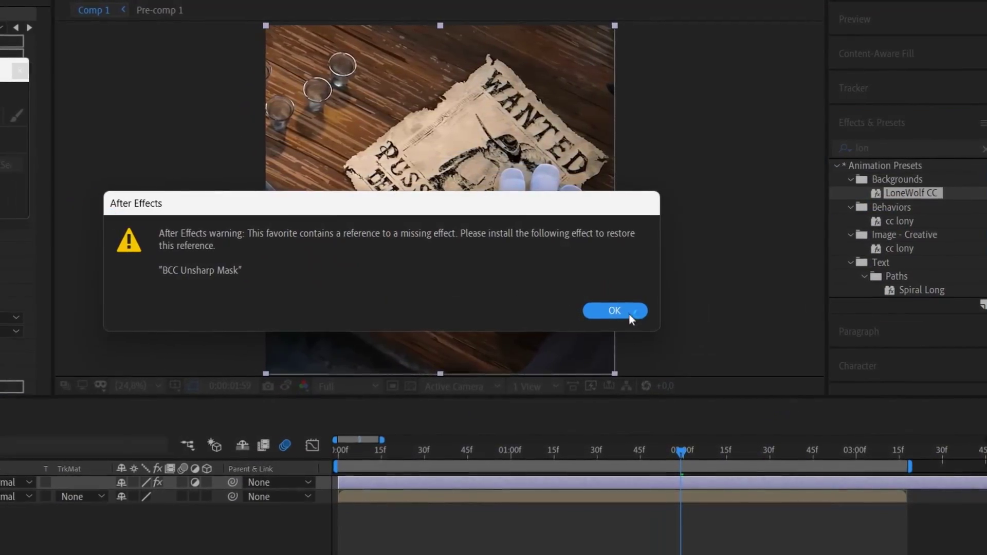
left_click(616, 312)
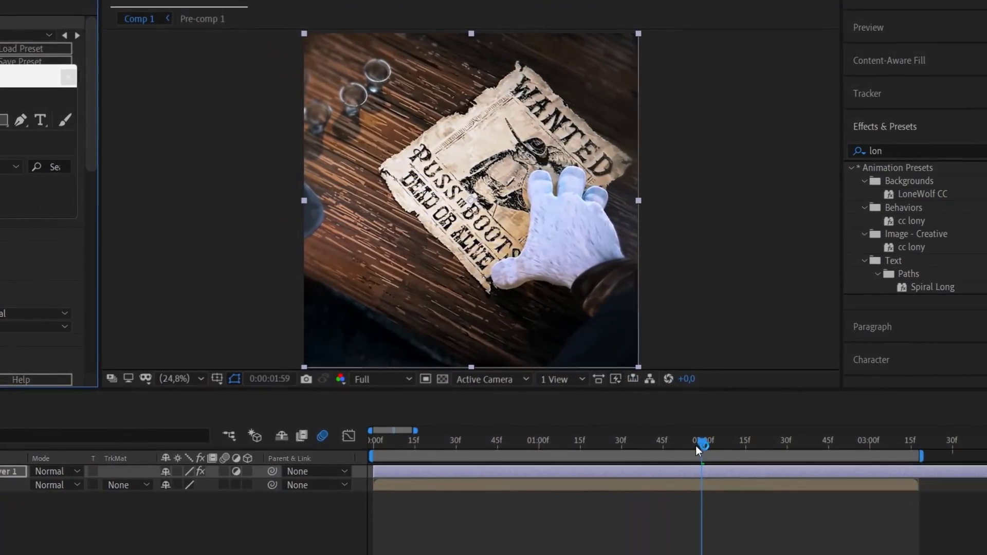
- Scrub to frame 00:35, the first frame, then about 00:55 to check sharpening
left_click_drag(696, 445, 446, 470)
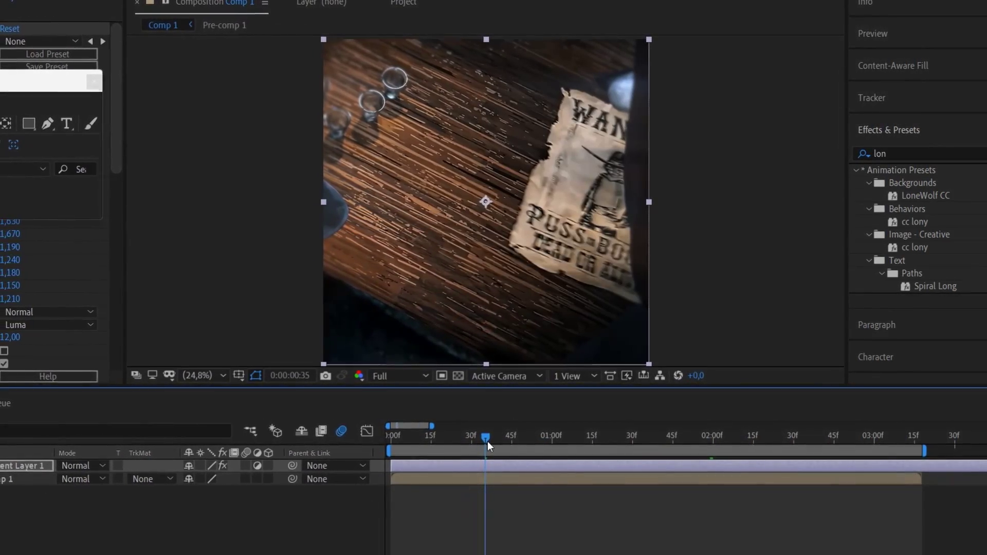
left_click_drag(487, 442, 344, 476)
left_click_drag(442, 433, 882, 425)
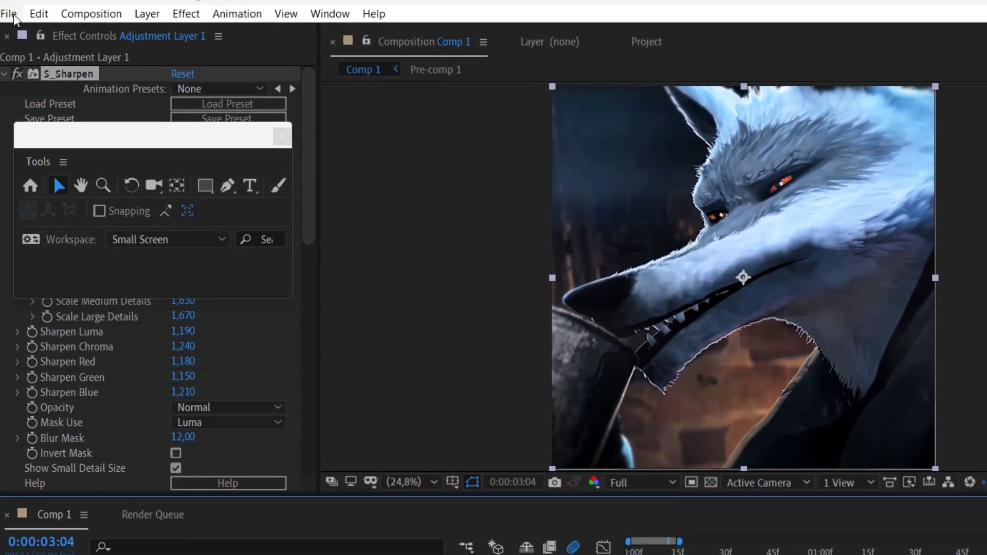
- Add Comp 1 to the render queue with Voukoder as the output format
left_click(11, 15)
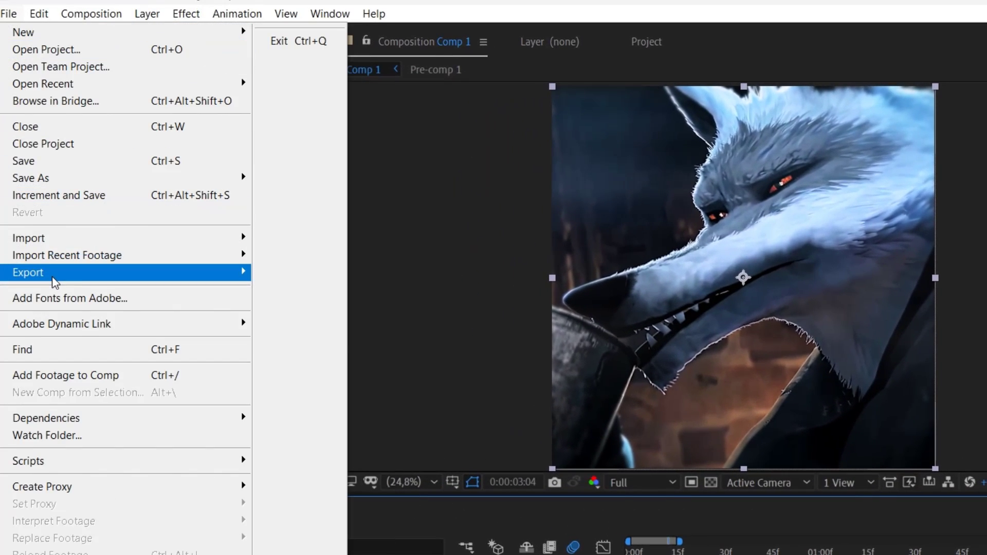
left_click(332, 292)
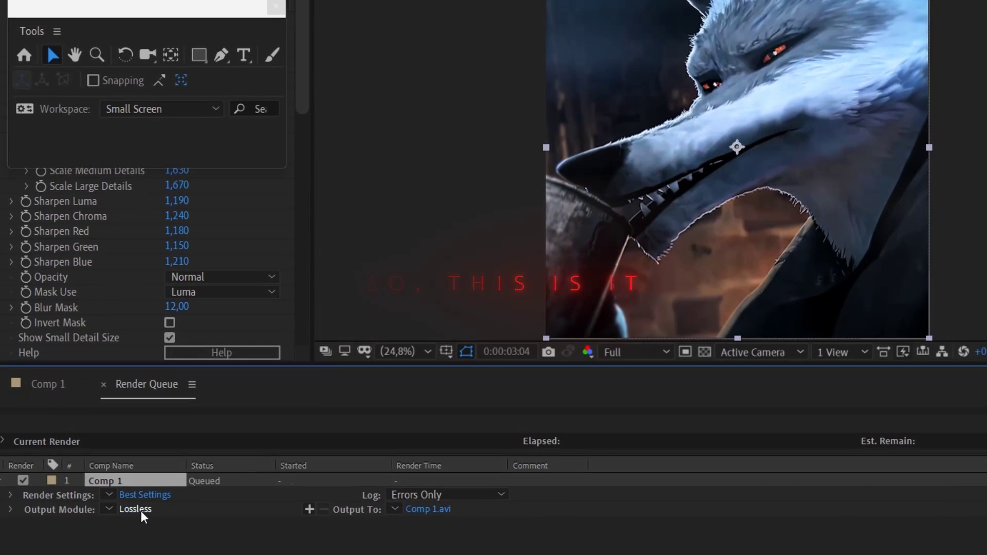
left_click(141, 554)
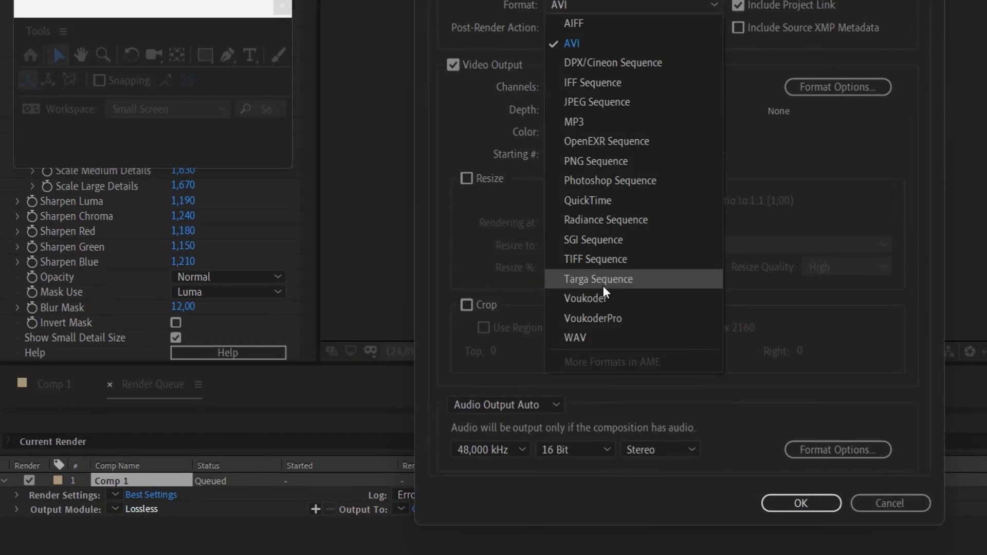
left_click(611, 302)
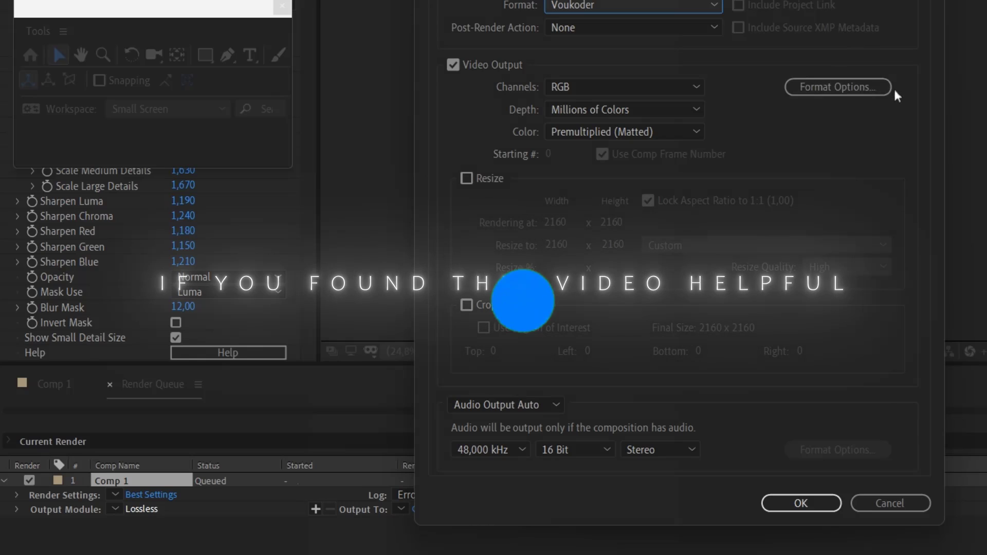
- Set the Voukoder codec to H.264 (x264) with the 4:2:0 Lossless, 8bit projects preset
left_click(838, 87)
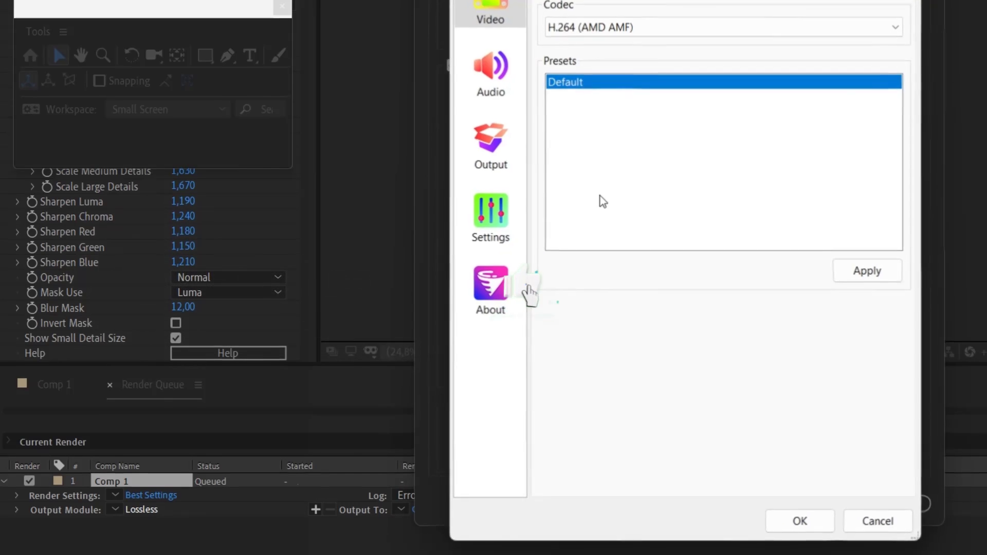
left_click(594, 26)
left_click(606, 164)
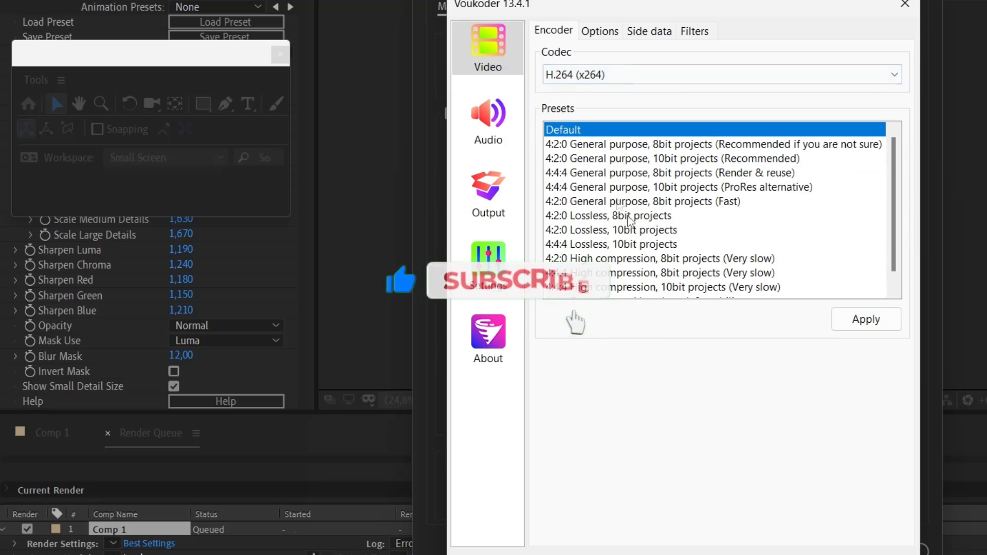
left_click(866, 320)
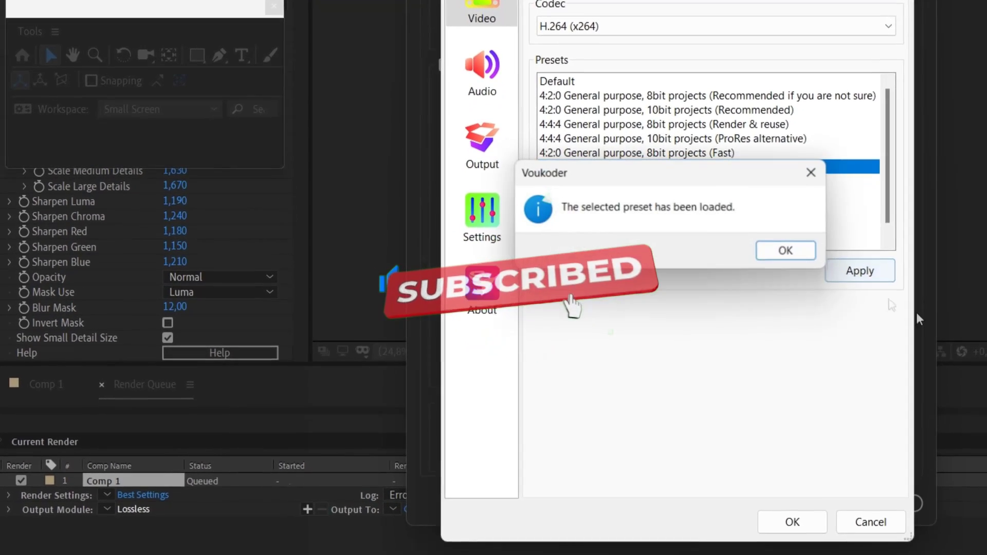
left_click(789, 294)
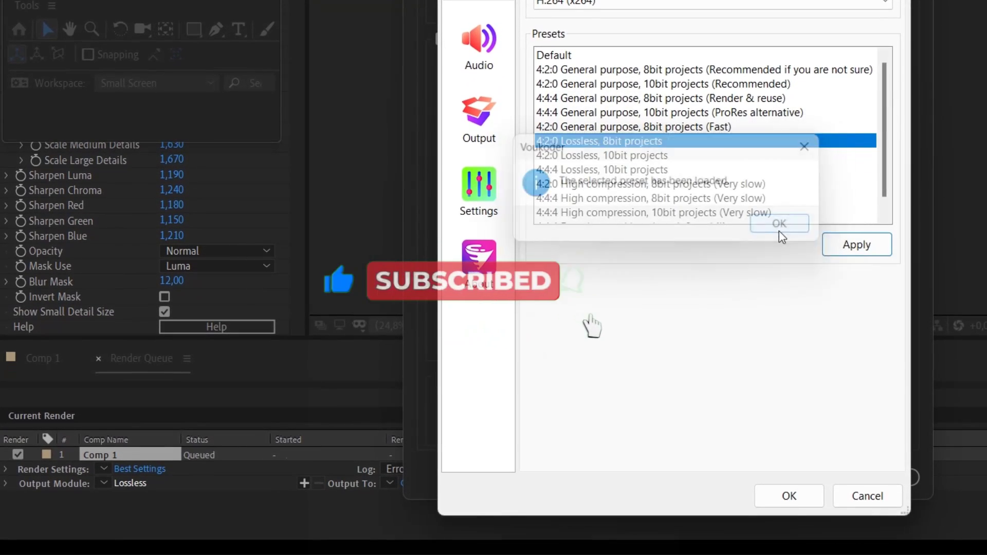
left_click(790, 495)
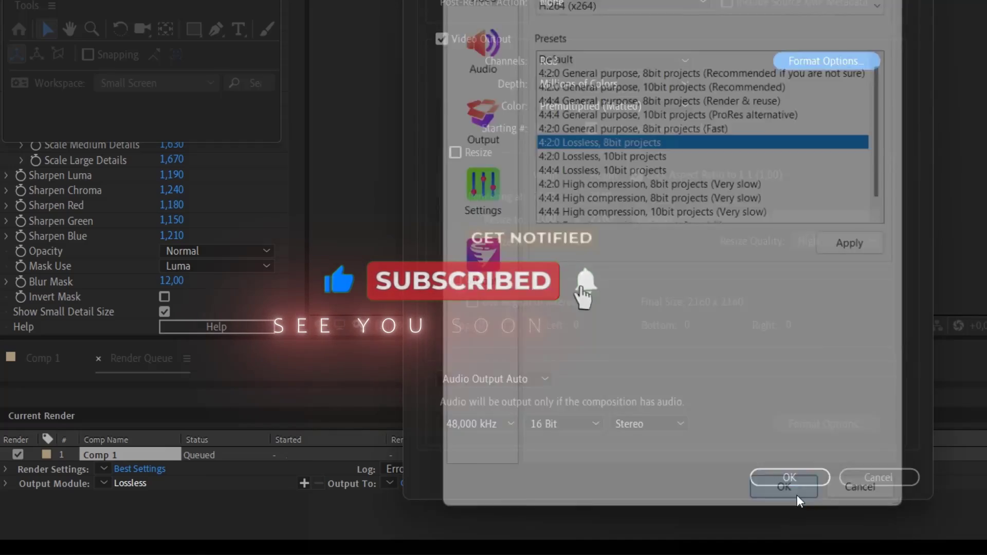